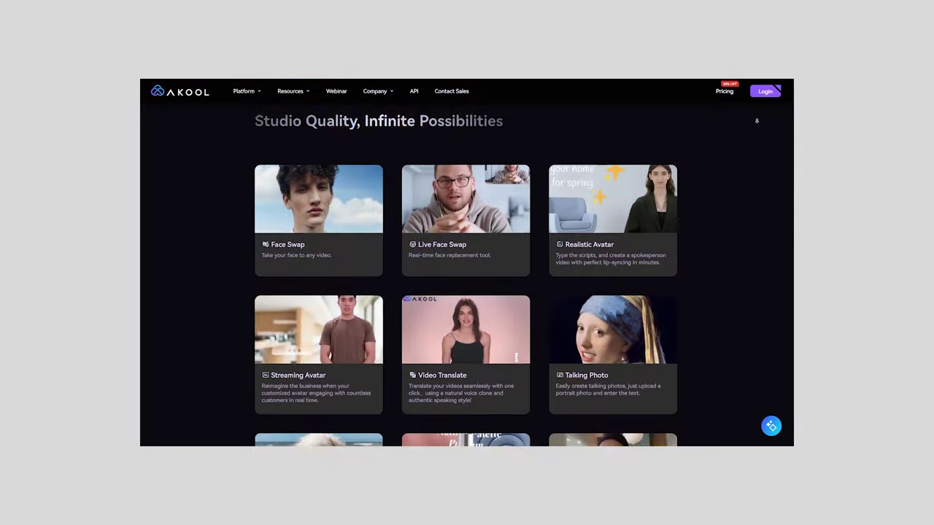
Step: Look over the platform's AI tool cards and the homepage's content creation features
{"action": "scroll", "coordinate": [757, 121], "scroll_direction": "down", "scroll_amount": 1}
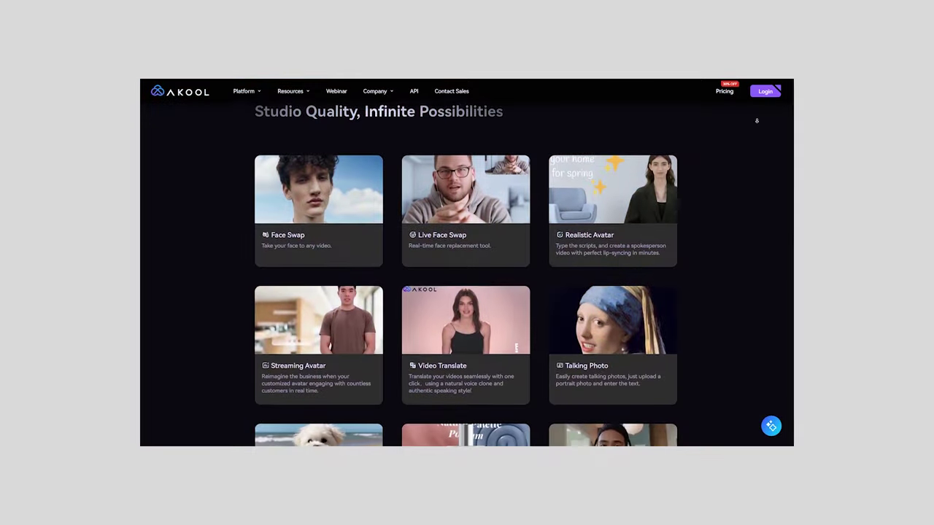
{"action": "scroll", "coordinate": [757, 120], "scroll_direction": "down", "scroll_amount": 3}
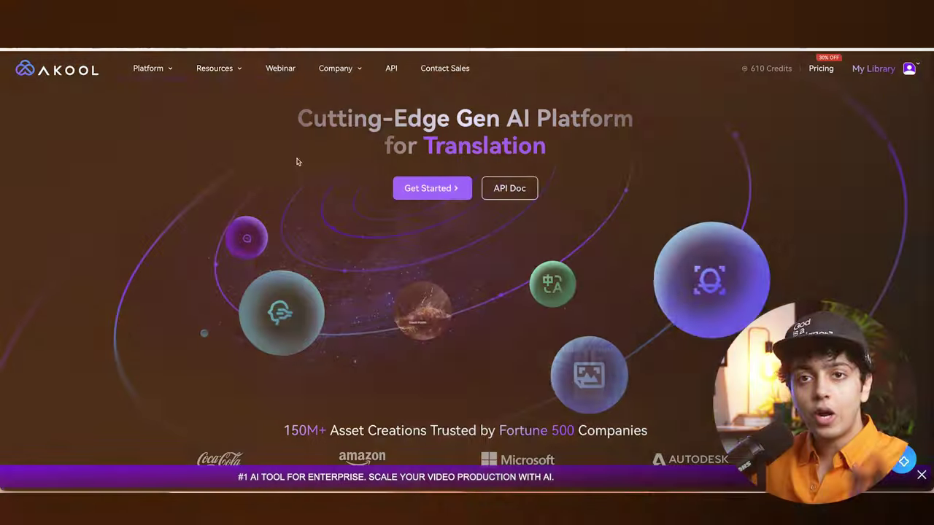
{"action": "scroll", "coordinate": [375, 175], "scroll_direction": "down", "scroll_amount": 5}
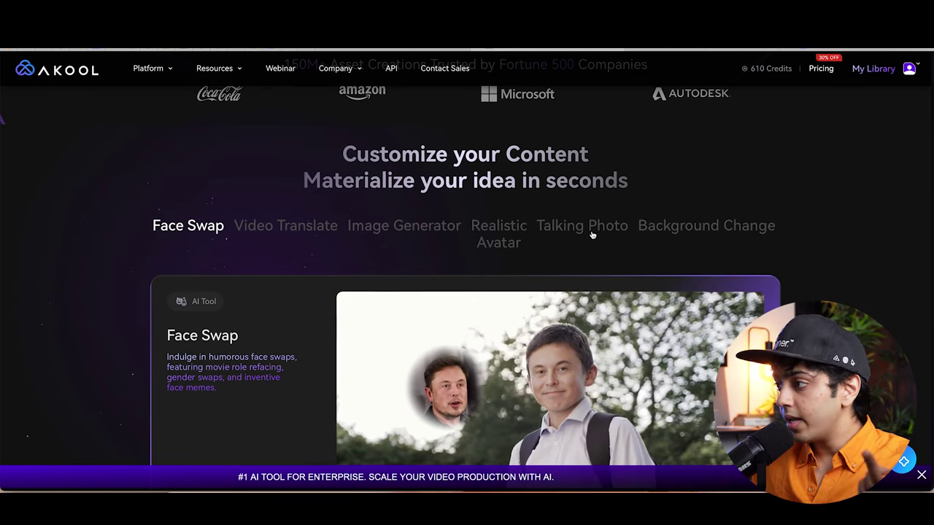
{"action": "scroll", "coordinate": [591, 230], "scroll_direction": "down", "scroll_amount": 5}
{"action": "scroll", "coordinate": [590, 227], "scroll_direction": "up", "scroll_amount": 10}
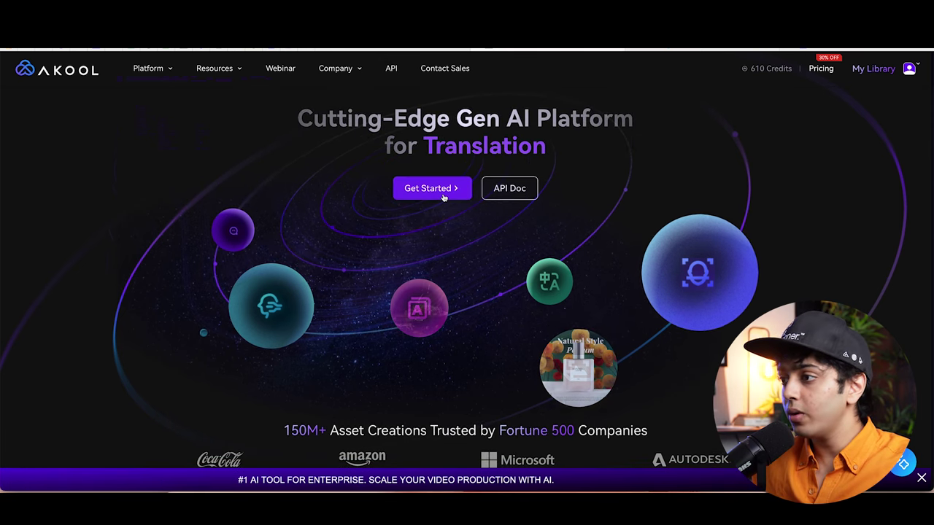
Step: Open the Realistic Avatar tool and start a new avatar video without resuming the last unfinished draft
{"action": "left_click", "coordinate": [432, 188]}
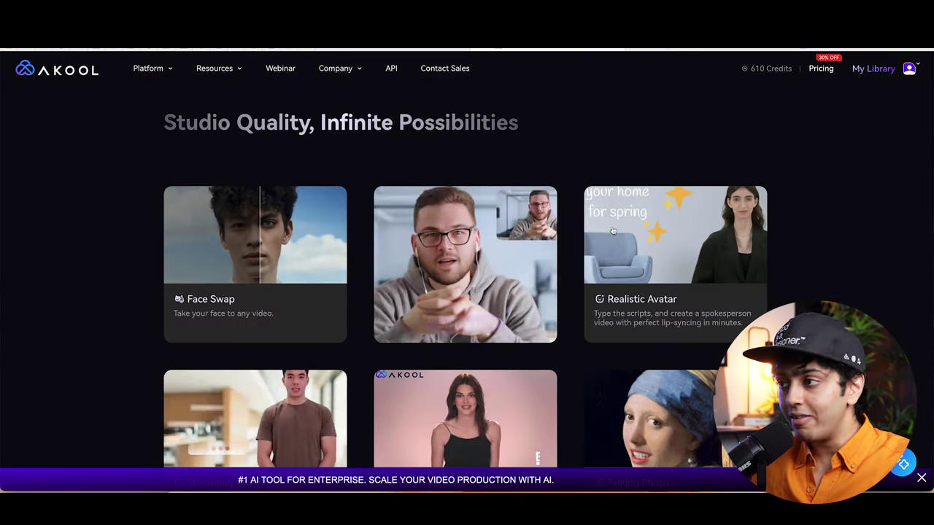
{"action": "scroll", "coordinate": [844, 259], "scroll_direction": "down", "scroll_amount": 1}
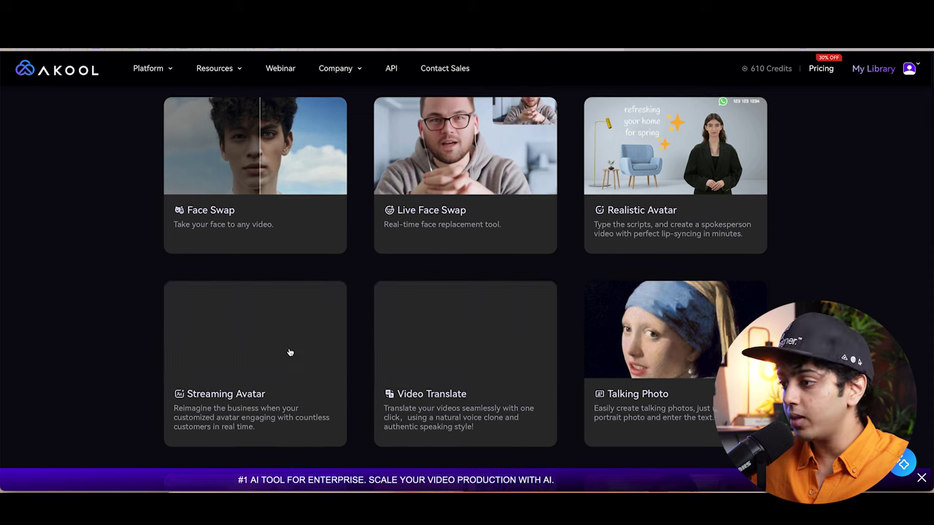
{"action": "mouse_move", "coordinate": [662, 210]}
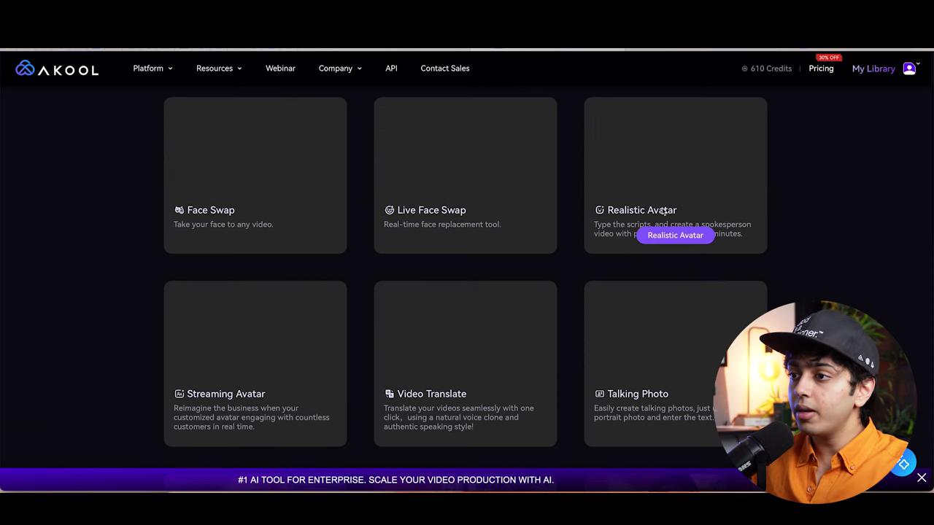
{"action": "left_click", "coordinate": [663, 210]}
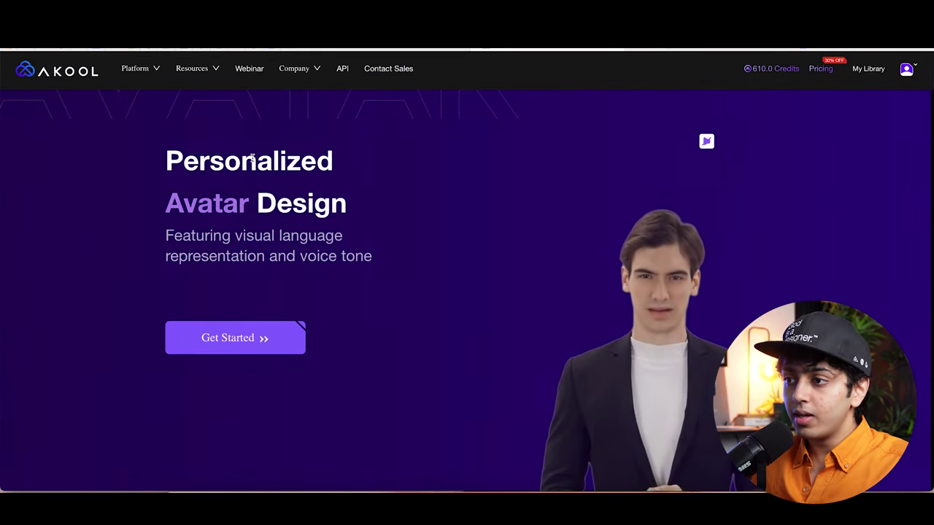
{"action": "left_click", "coordinate": [233, 333]}
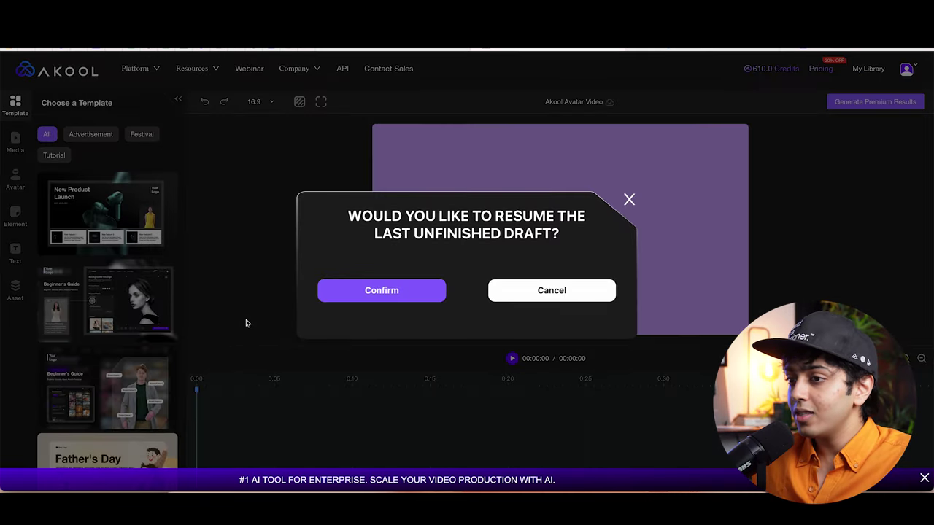
{"action": "left_click", "coordinate": [533, 292]}
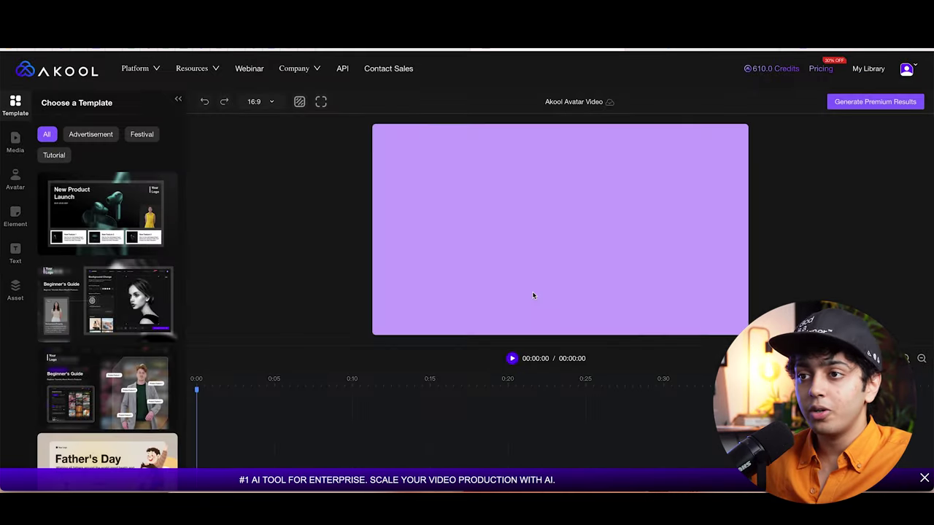
Step: Browse the video templates, checking the Advertisement and Festival categories before returning to all templates
{"action": "scroll", "coordinate": [140, 238], "scroll_direction": "down", "scroll_amount": 2}
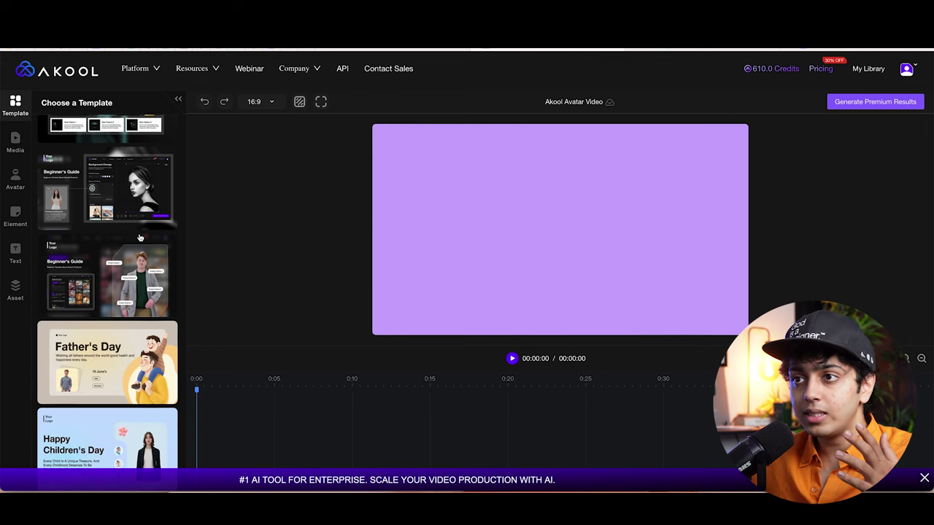
{"action": "scroll", "coordinate": [140, 238], "scroll_direction": "up", "scroll_amount": 3}
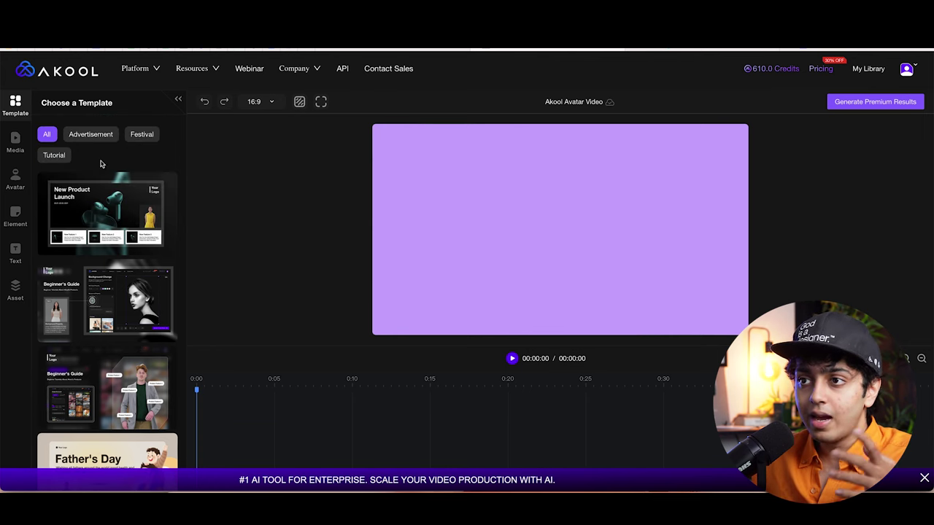
{"action": "left_click", "coordinate": [85, 141]}
{"action": "left_click", "coordinate": [144, 139]}
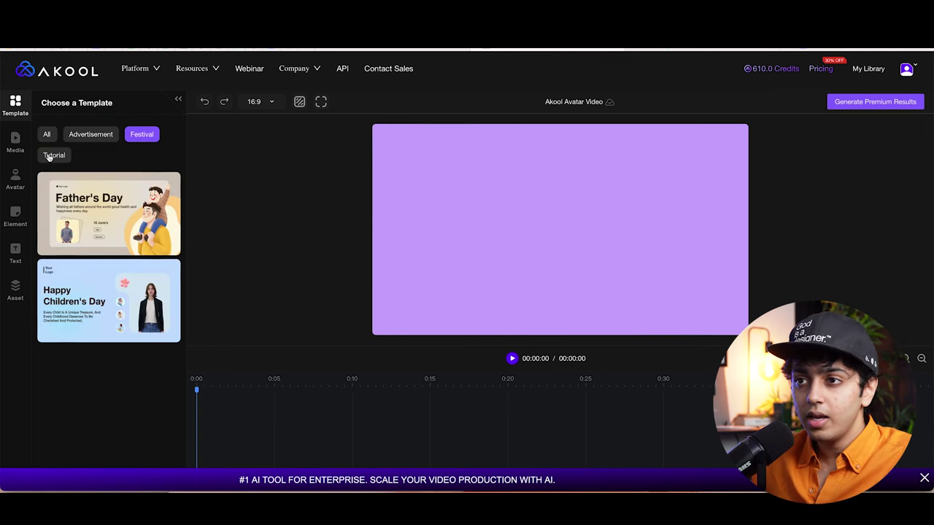
{"action": "left_click", "coordinate": [46, 140]}
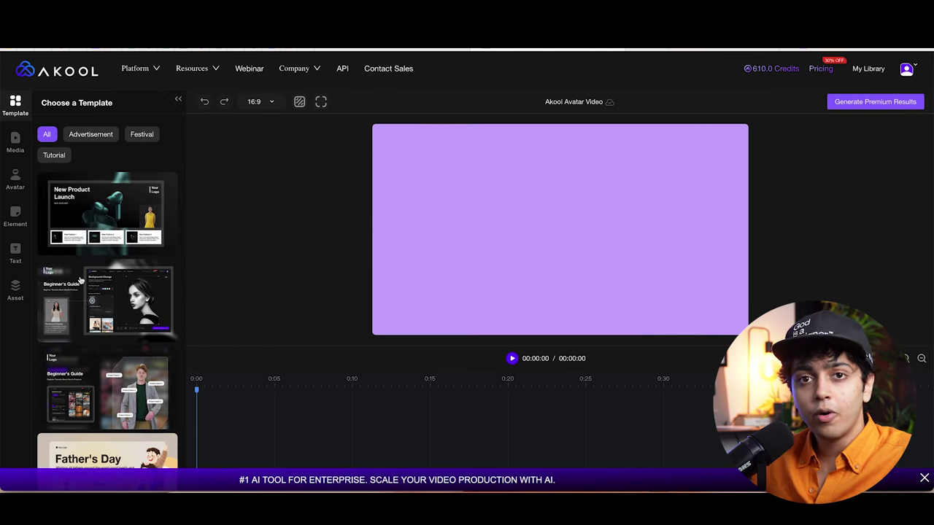
{"action": "scroll", "coordinate": [81, 281], "scroll_direction": "down", "scroll_amount": 2}
{"action": "scroll", "coordinate": [81, 281], "scroll_direction": "up", "scroll_amount": 3}
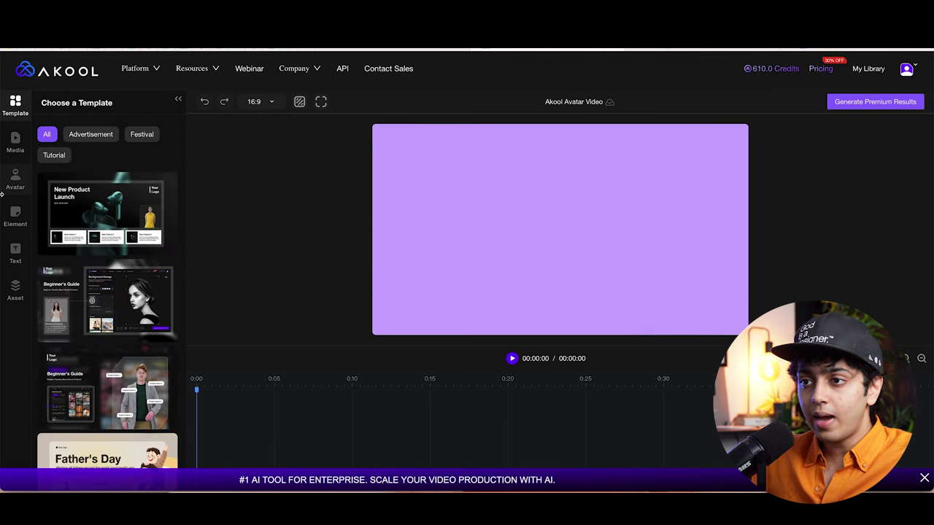
Step: Add the female avatar with dark curly hair and a black blazer, seated at a wooden table, to the video
{"action": "left_click", "coordinate": [16, 179]}
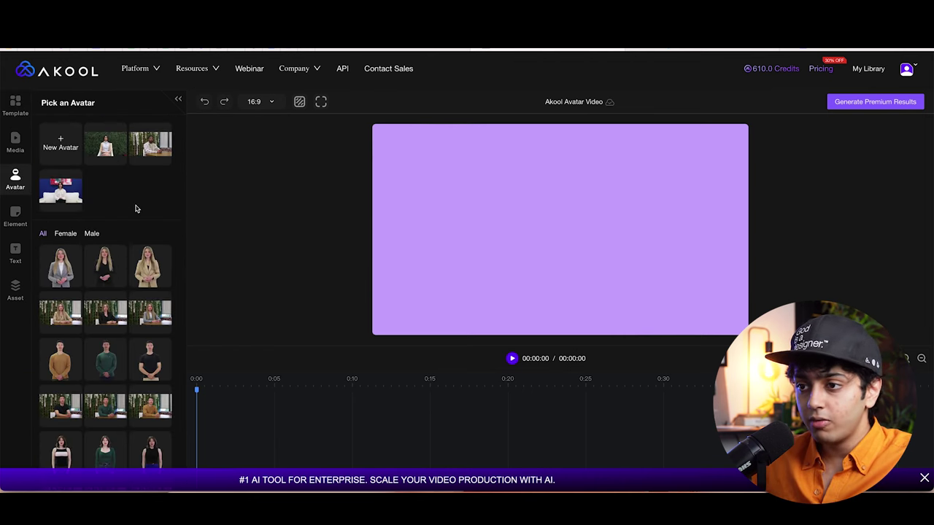
{"action": "scroll", "coordinate": [135, 208], "scroll_direction": "down", "scroll_amount": 1}
{"action": "scroll", "coordinate": [135, 209], "scroll_direction": "down", "scroll_amount": 1}
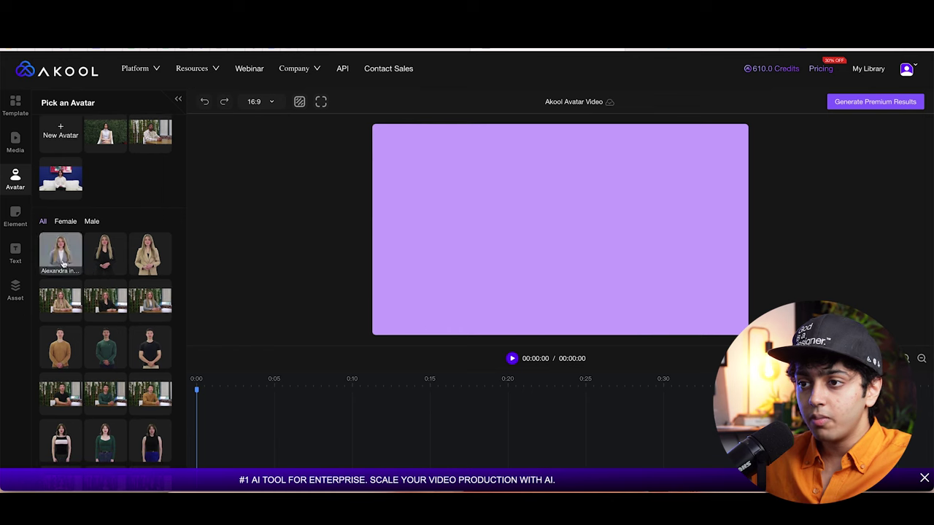
{"action": "left_click", "coordinate": [65, 222]}
{"action": "left_click", "coordinate": [90, 222]}
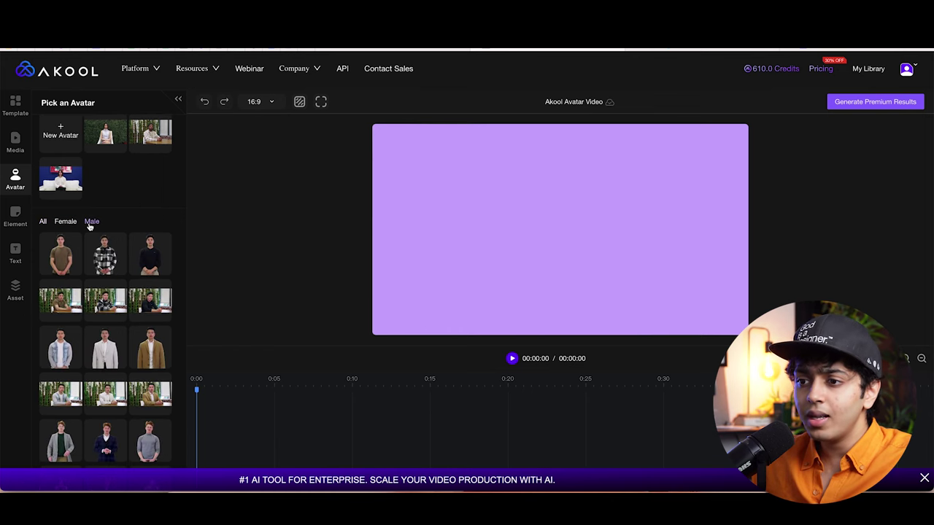
{"action": "left_click", "coordinate": [73, 222]}
{"action": "scroll", "coordinate": [78, 310], "scroll_direction": "down", "scroll_amount": 3}
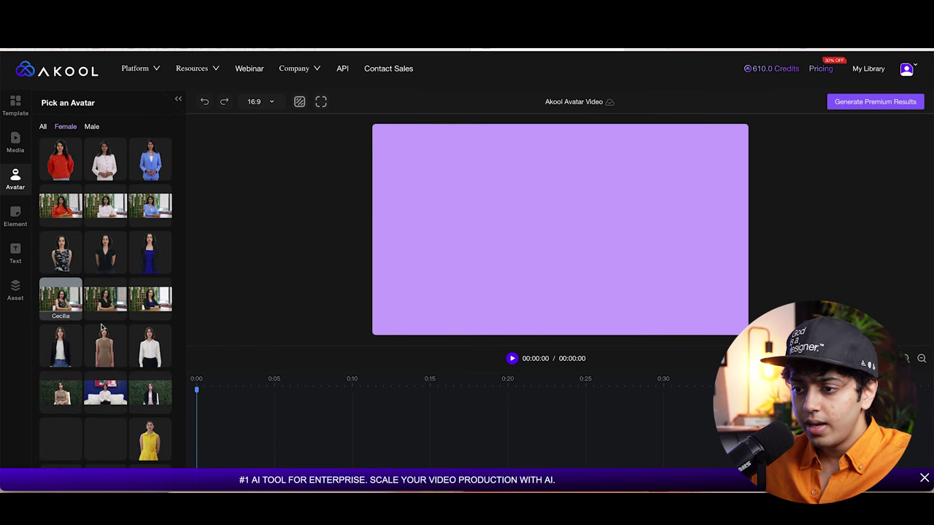
{"action": "scroll", "coordinate": [146, 337], "scroll_direction": "down", "scroll_amount": 1}
{"action": "scroll", "coordinate": [146, 332], "scroll_direction": "down", "scroll_amount": 3}
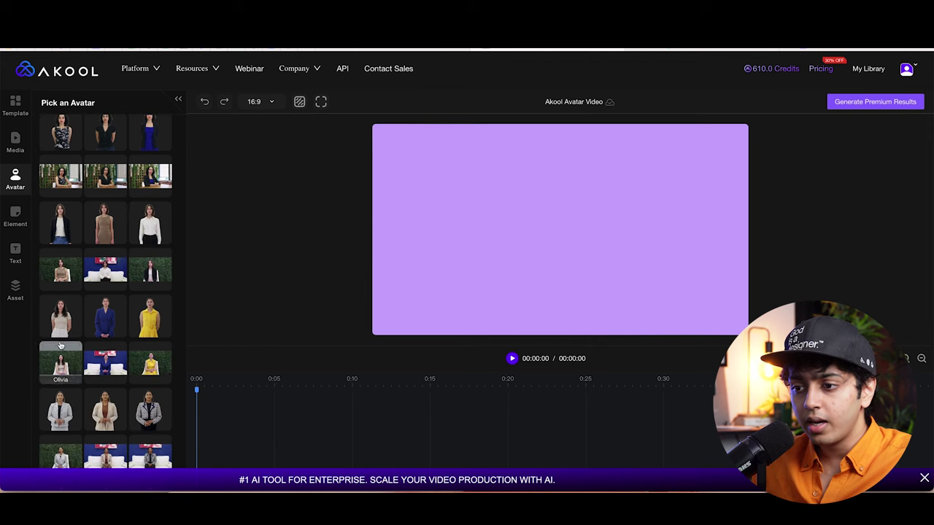
{"action": "scroll", "coordinate": [128, 332], "scroll_direction": "down", "scroll_amount": 3}
{"action": "scroll", "coordinate": [127, 336], "scroll_direction": "down", "scroll_amount": 2}
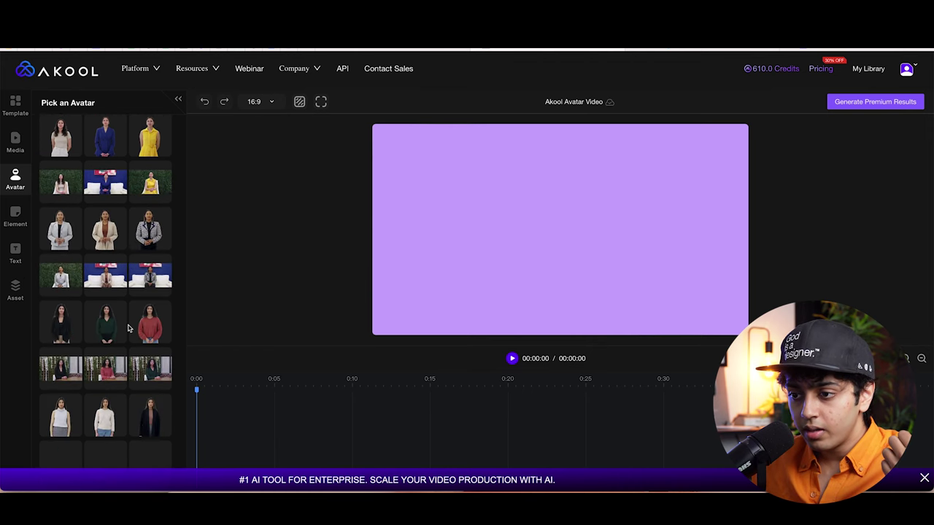
{"action": "left_click", "coordinate": [66, 372]}
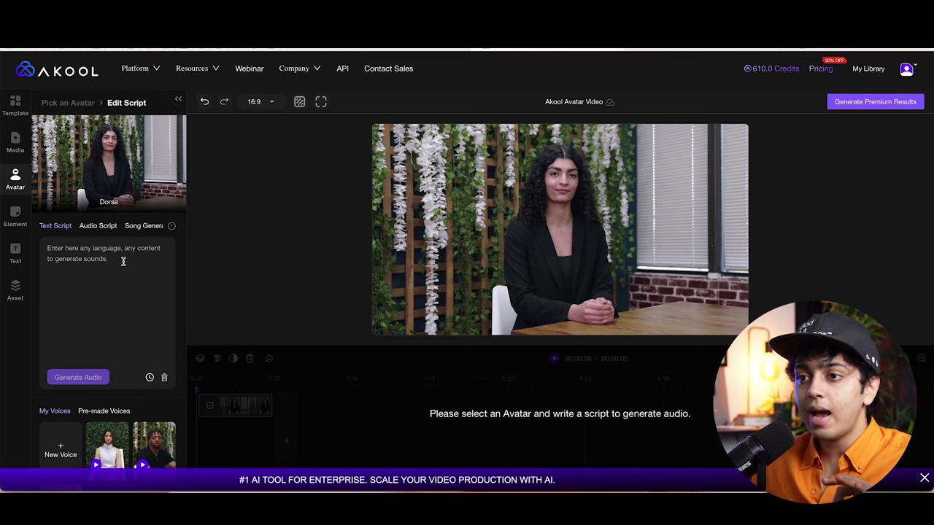
Step: Look over the available elements and media, and return to the avatar's script editor
{"action": "left_click", "coordinate": [15, 217]}
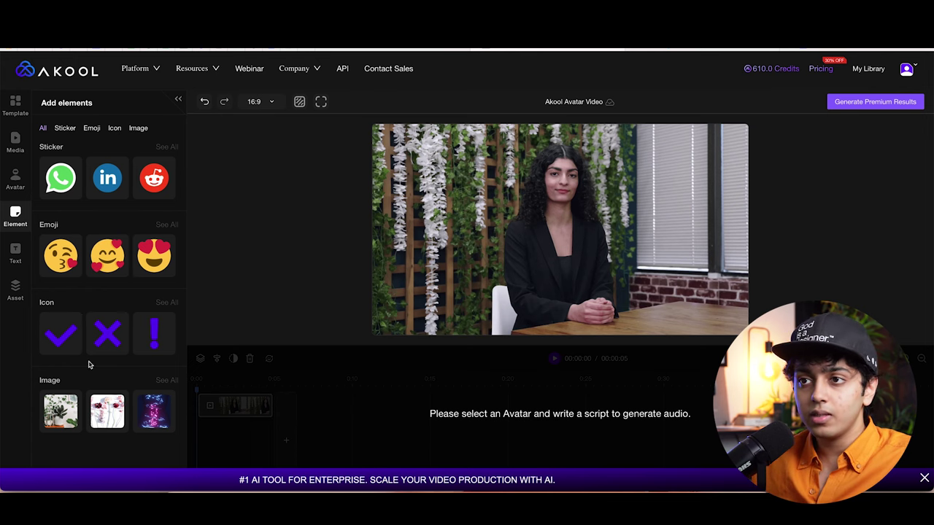
{"action": "left_click", "coordinate": [15, 146]}
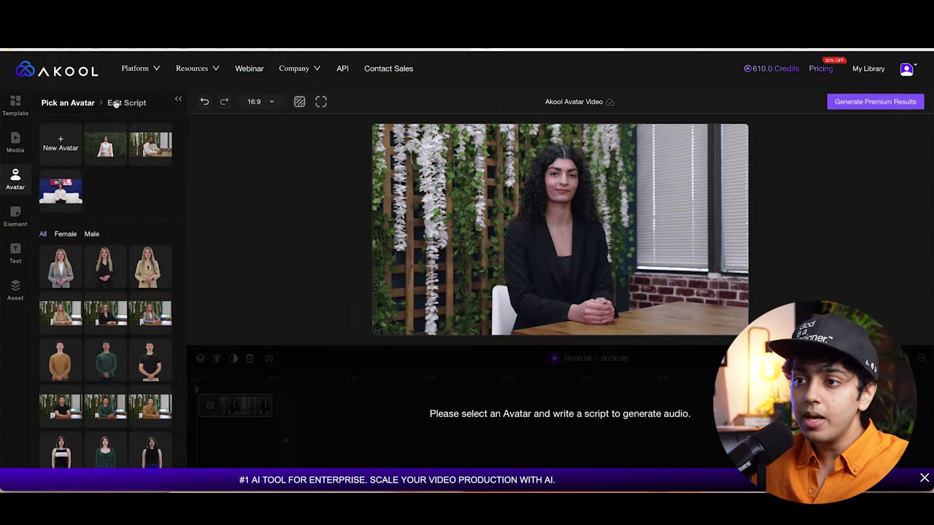
{"action": "left_click", "coordinate": [116, 103]}
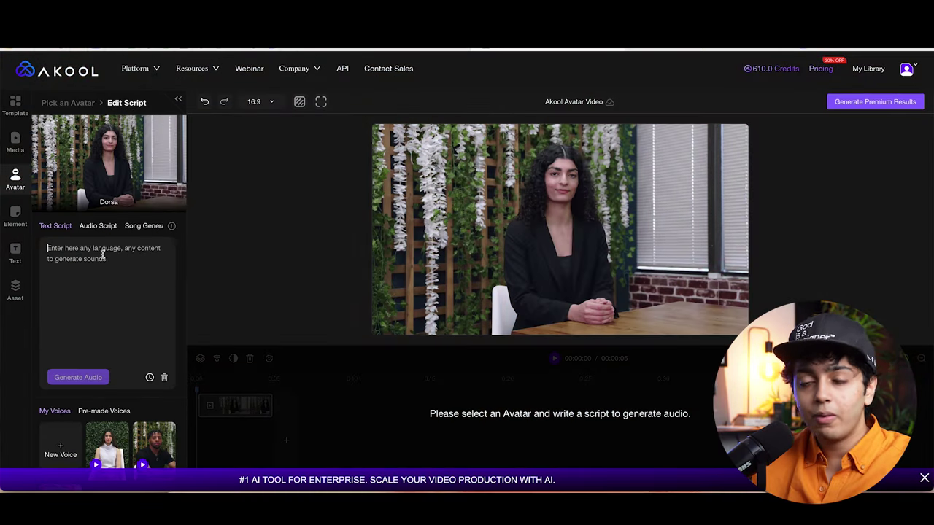
{"action": "type", "text": "gdaub"}
{"action": "key", "text": "BackSpace"}
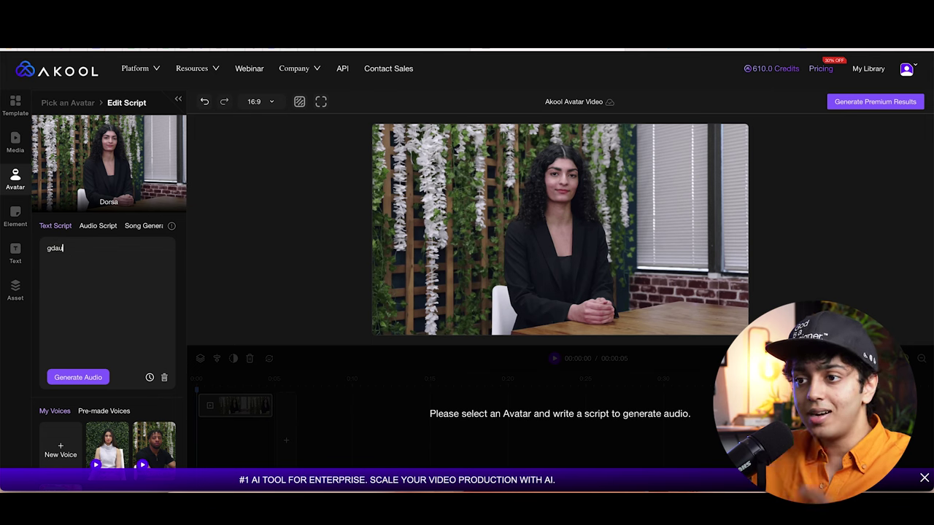
{"action": "key", "text": "BackSpace"}
{"action": "key", "text": "BackSpace"}
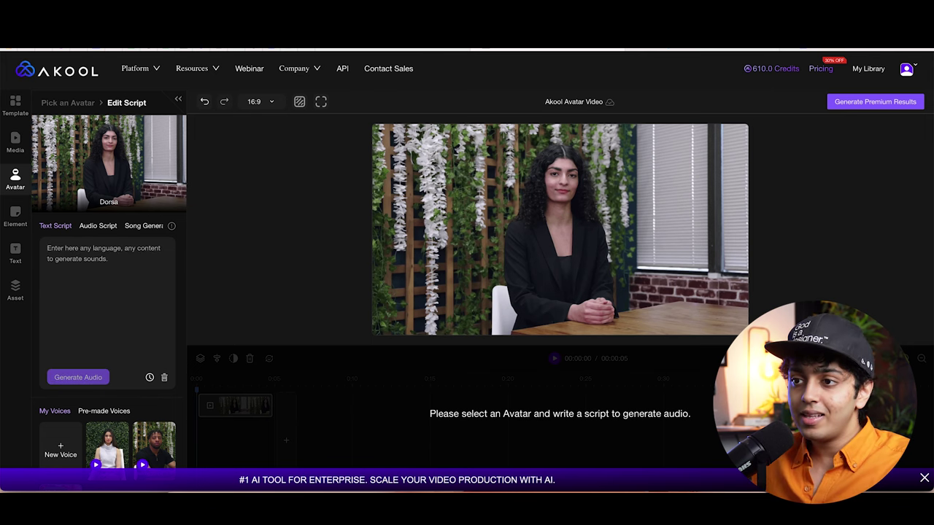
Step: Examine the Audio Script upload option and the Song Generation settings with their music list
{"action": "left_click", "coordinate": [99, 227]}
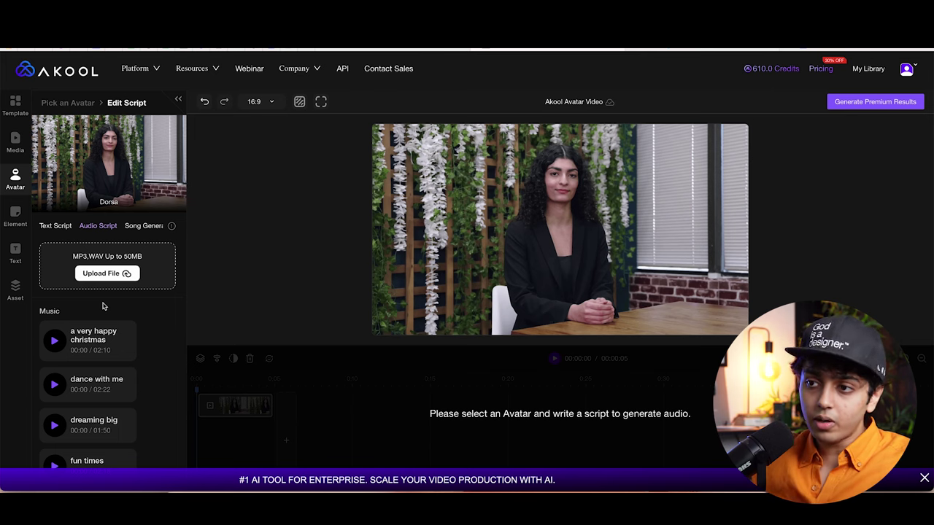
{"action": "left_click", "coordinate": [140, 225]}
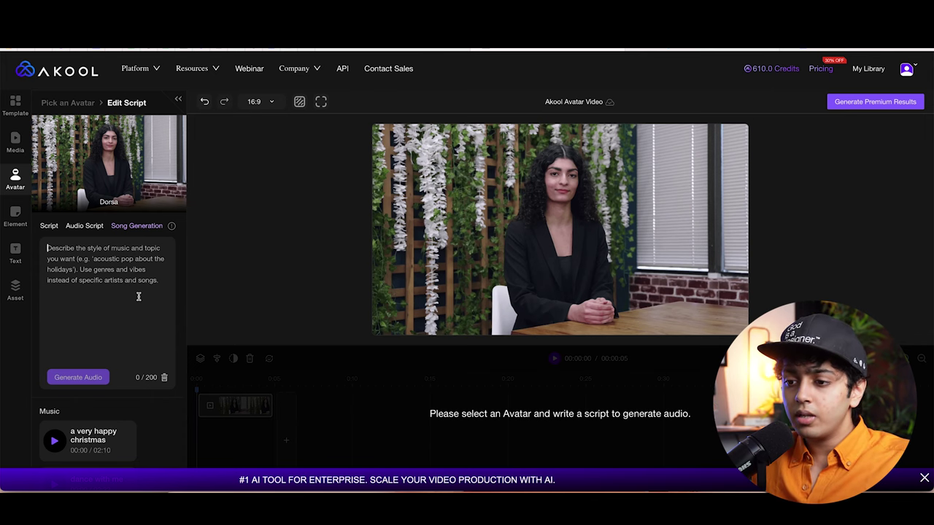
{"action": "scroll", "coordinate": [130, 277], "scroll_direction": "down", "scroll_amount": 3}
{"action": "scroll", "coordinate": [129, 277], "scroll_direction": "up", "scroll_amount": 3}
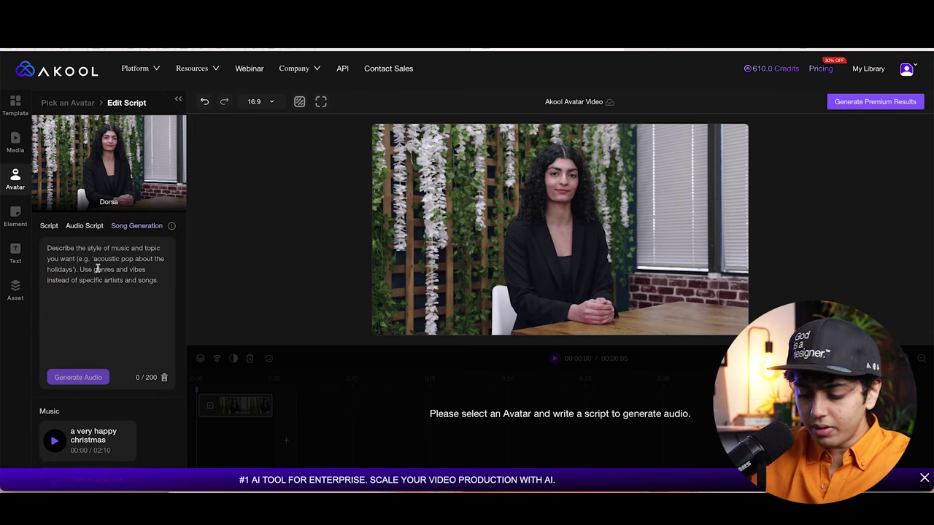
Step: Enter "subtle background music" as the song generation prompt
{"action": "type", "text": "a subtle m"}
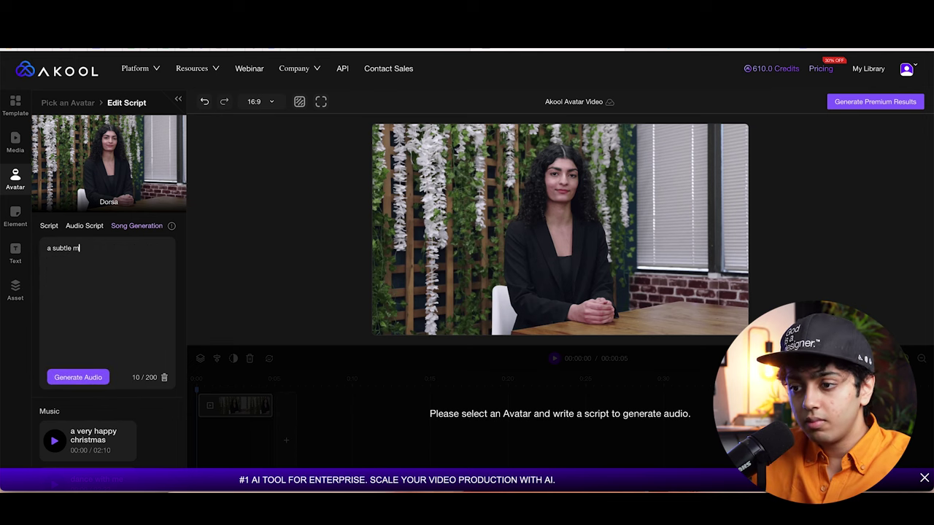
{"action": "key", "text": "ctrl+a"}
{"action": "key", "text": "BackSpace"}
{"action": "type", "text": "a"}
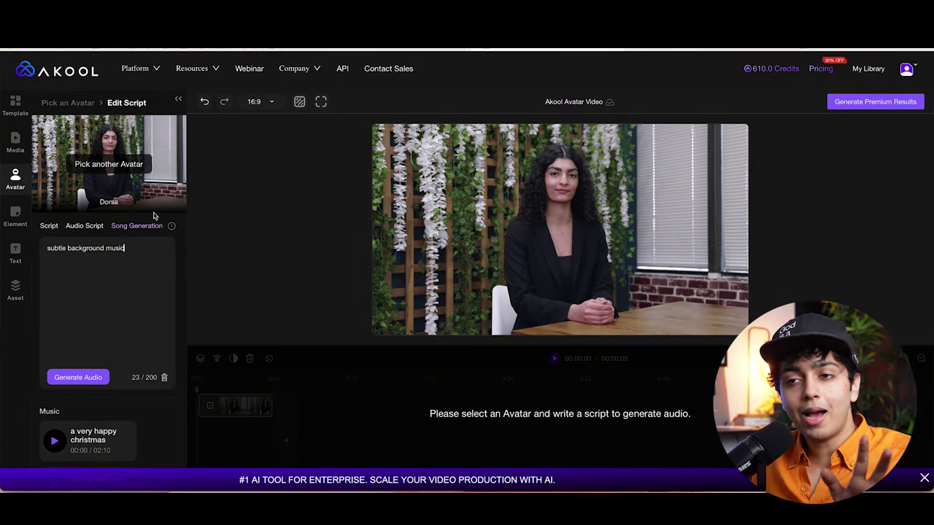
Step: Preview the "dance with me" music track, stop it, and return to the avatar's text script
{"action": "scroll", "coordinate": [135, 305], "scroll_direction": "down", "scroll_amount": 3}
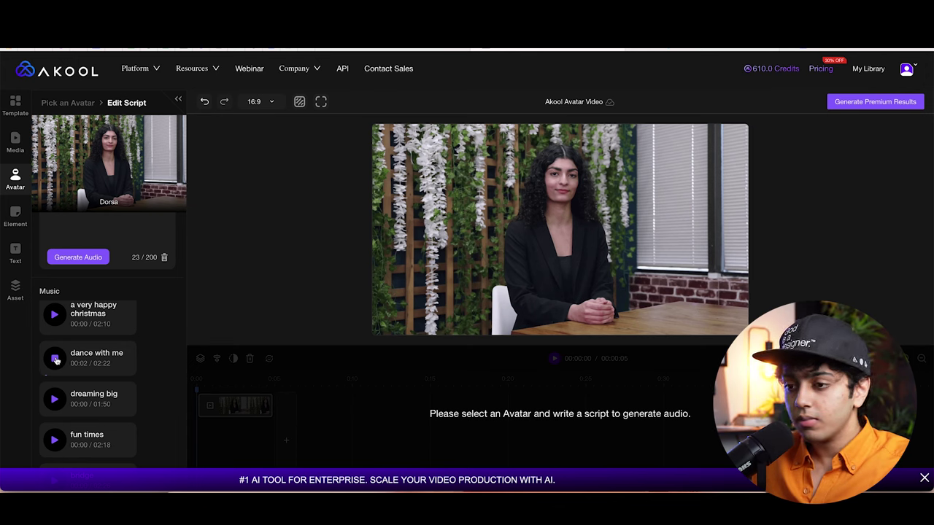
{"action": "scroll", "coordinate": [56, 359], "scroll_direction": "down", "scroll_amount": 1}
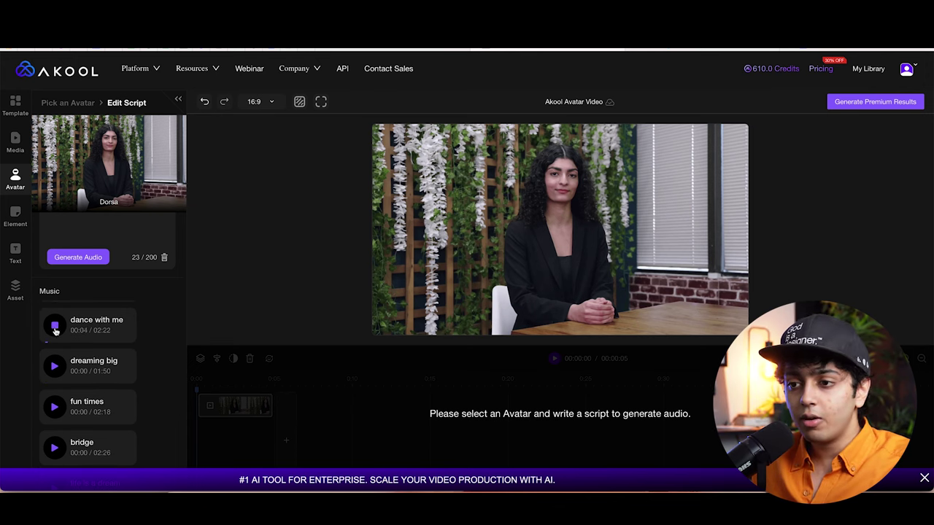
{"action": "left_click", "coordinate": [54, 325]}
{"action": "scroll", "coordinate": [73, 307], "scroll_direction": "up", "scroll_amount": 3}
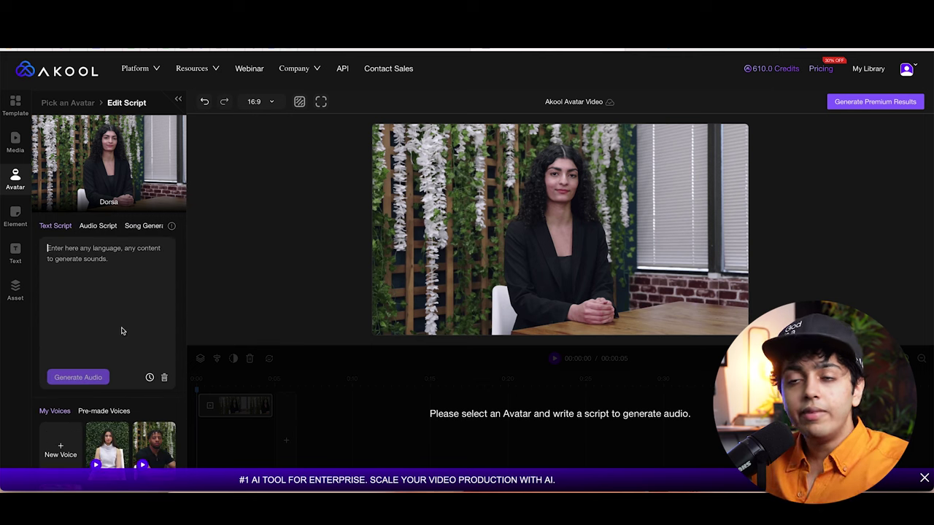
Step: Review the pre-made voice options, and assign the voice of the woman in the white sleeveless top from My Voices
{"action": "scroll", "coordinate": [82, 277], "scroll_direction": "down", "scroll_amount": 1}
{"action": "scroll", "coordinate": [83, 277], "scroll_direction": "down", "scroll_amount": 3}
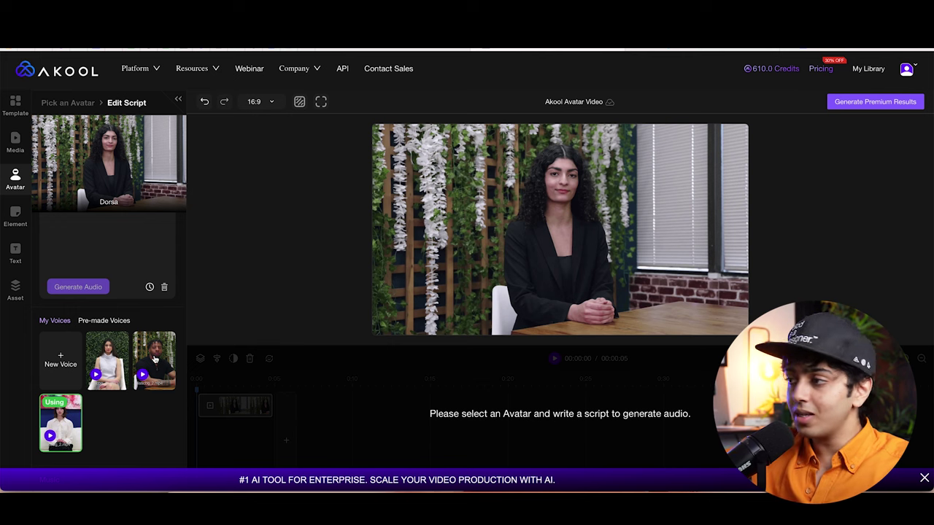
{"action": "left_click", "coordinate": [89, 321]}
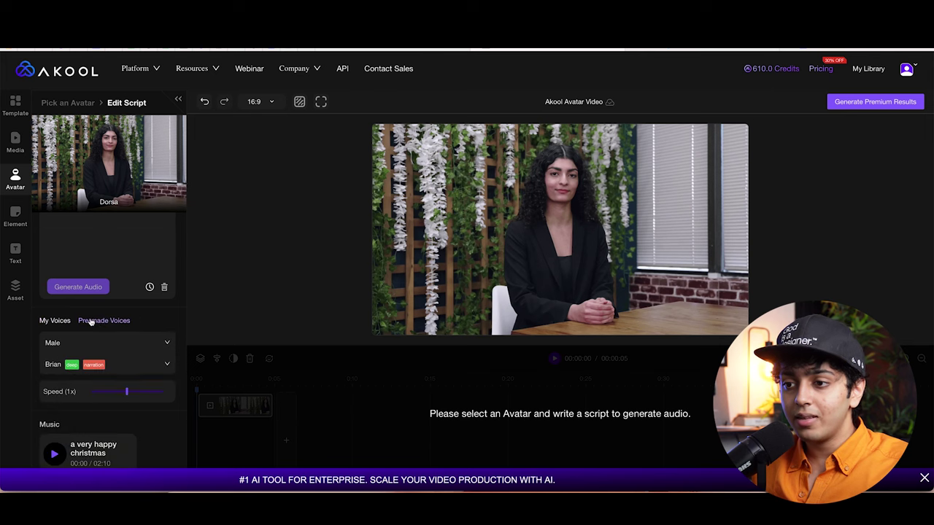
{"action": "scroll", "coordinate": [109, 337], "scroll_direction": "down", "scroll_amount": 1}
{"action": "mouse_move", "coordinate": [127, 360]}
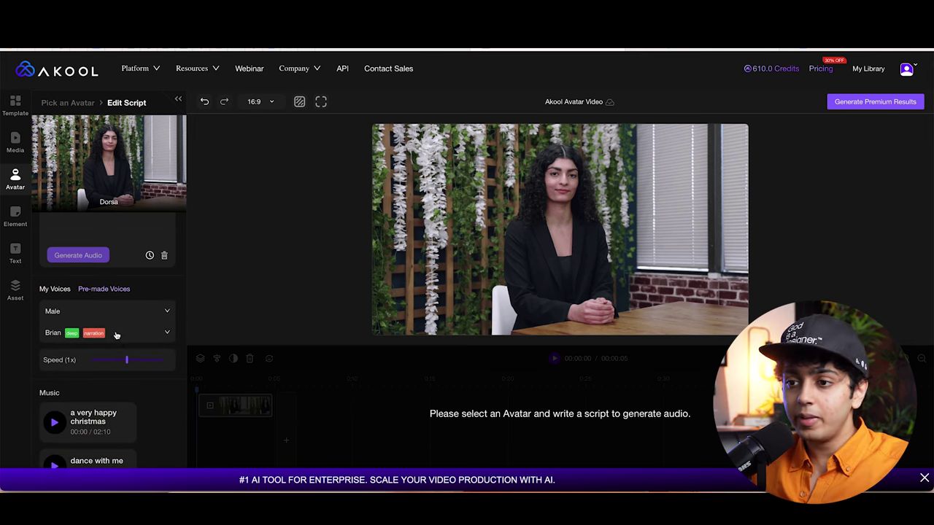
{"action": "left_click", "coordinate": [129, 311]}
{"action": "left_click", "coordinate": [55, 289]}
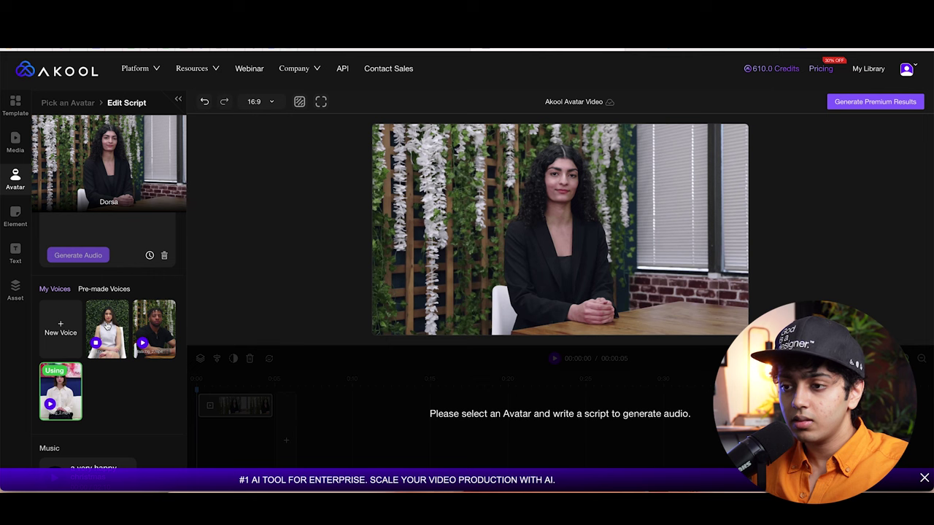
{"action": "left_click", "coordinate": [106, 327]}
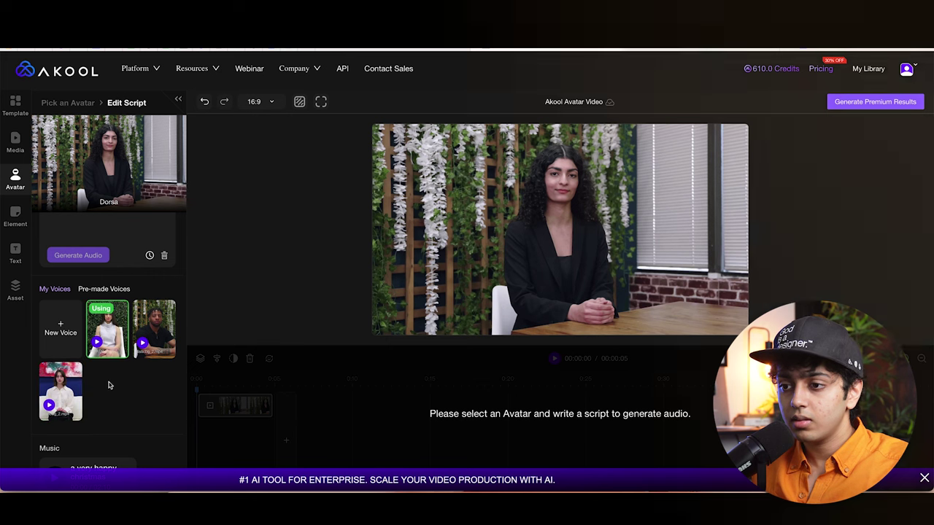
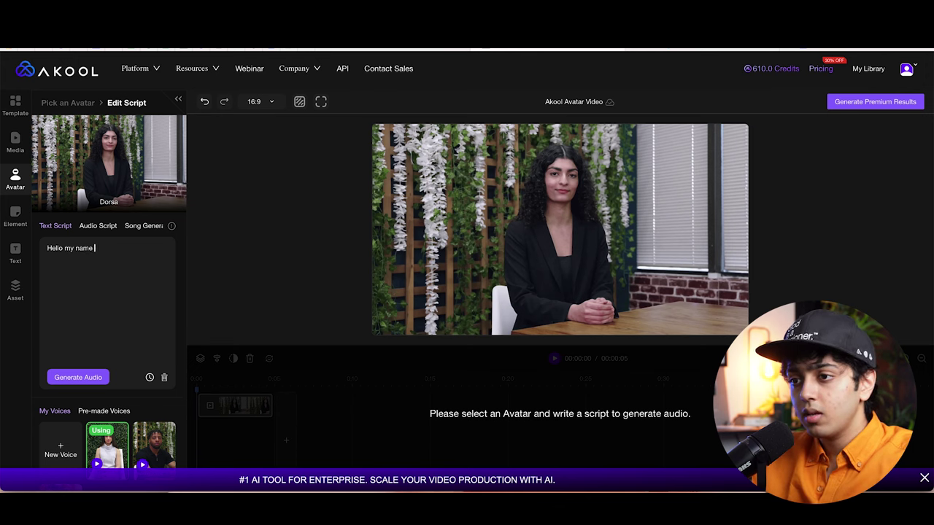
Step: Write a text script where the avatar introduces herself and says she subscribed to the creator and finds his YouTube design videos fun and engaging
{"action": "type", "text": "me Dor"}
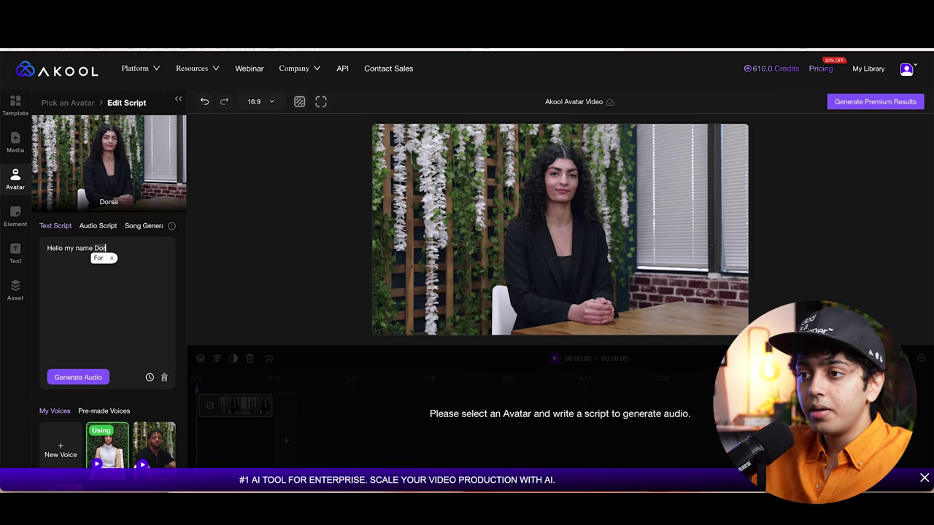
{"action": "type", "text": "sa"}
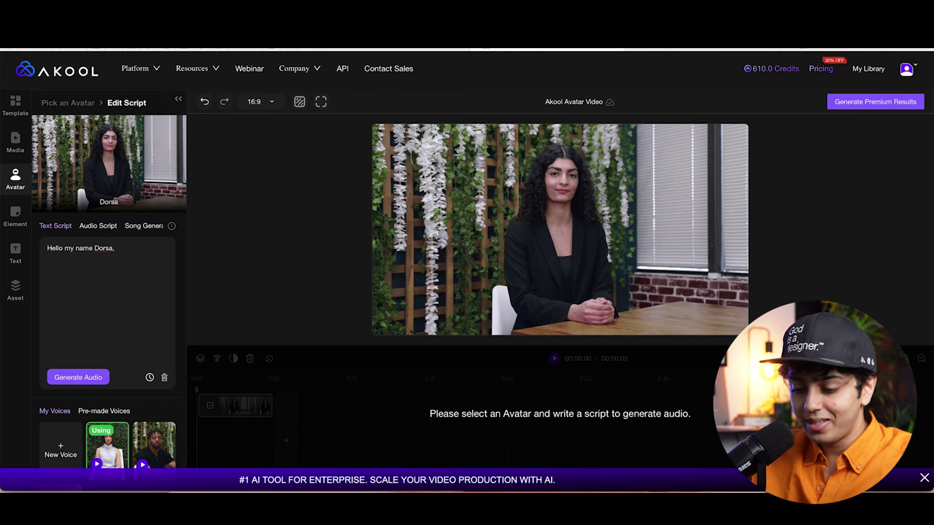
{"action": "type", "text": ", I am"}
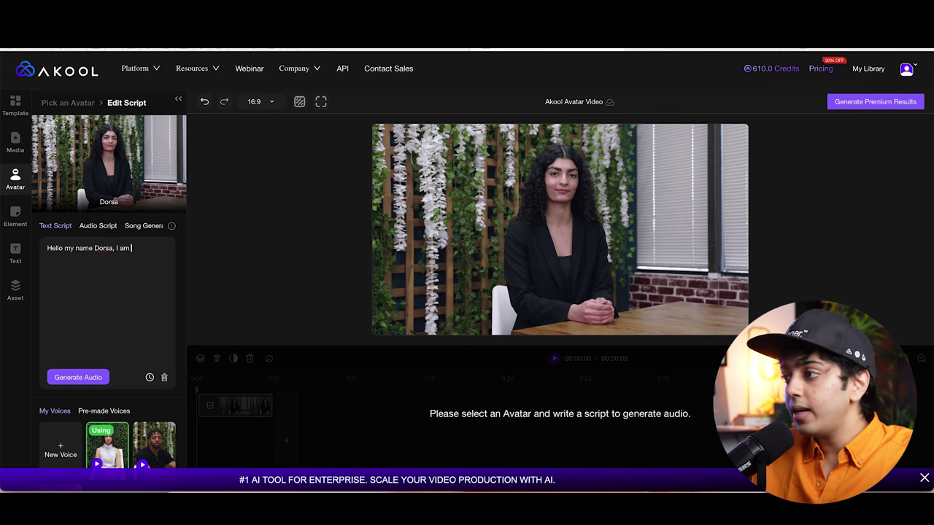
{"action": "type", "text": "watching Anik Jains YouTube video and I have subscribed to him. I really enjoy watching his YouTube videos, they are fu"}
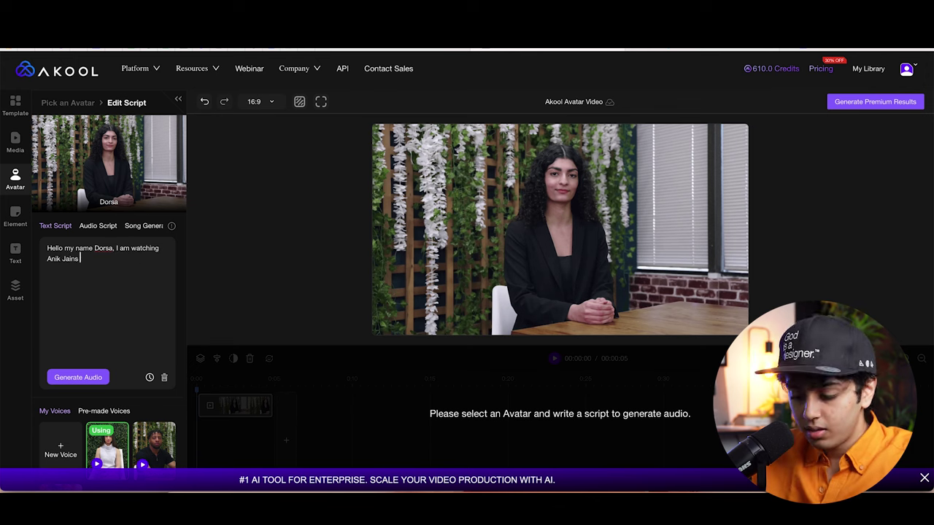
{"action": "type", "text": "n and engaging and I get to learn a lot about design."}
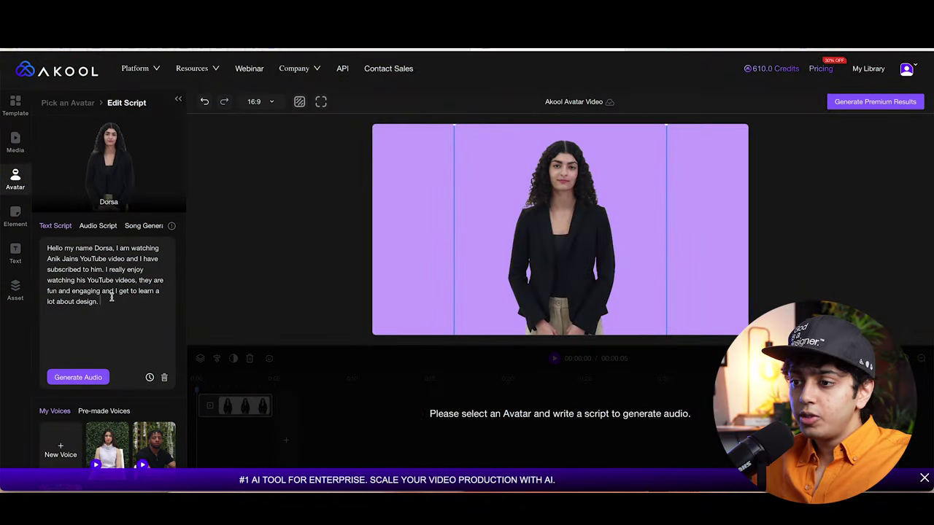
{"action": "left_click_drag", "start_coordinate": [111, 300], "coordinate": [47, 245]}
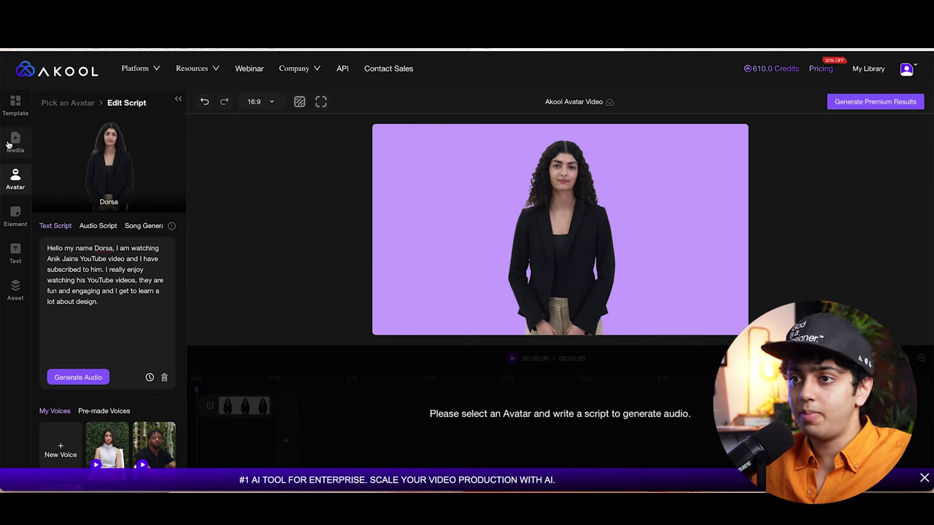
Step: Move the avatar to the left part of the purple canvas, leaving room beside her
{"action": "left_click_drag", "start_coordinate": [541, 232], "coordinate": [465, 242]}
{"action": "left_click", "coordinate": [596, 149]}
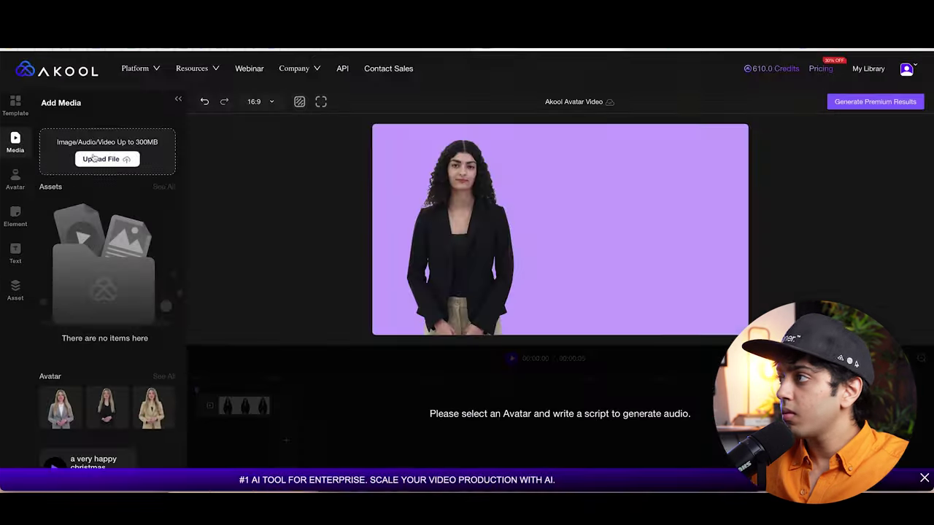
Step: Upload the YouTube channel image "Screenshot 2024-09-24 at 1.20.10 PM" from the Desktop folder into the project
{"action": "left_click", "coordinate": [101, 159]}
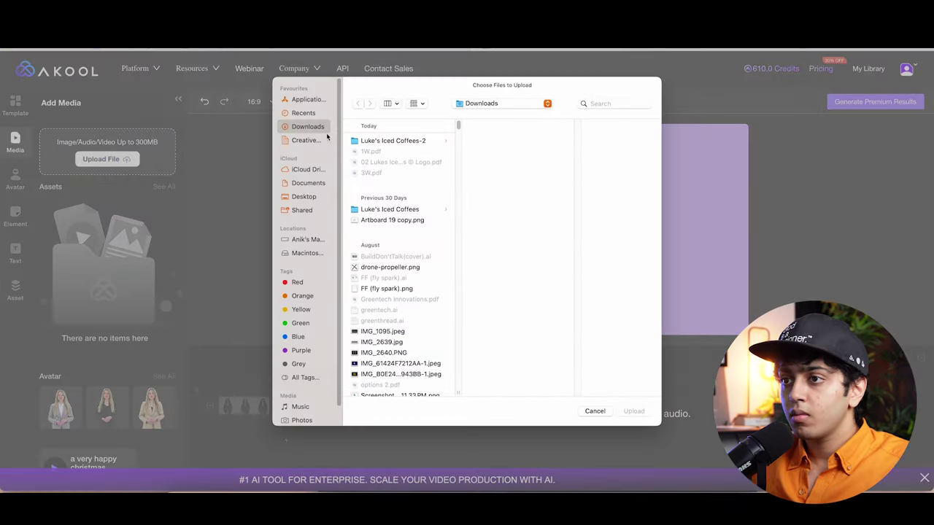
{"action": "left_click", "coordinate": [303, 196]}
{"action": "left_click", "coordinate": [384, 164]}
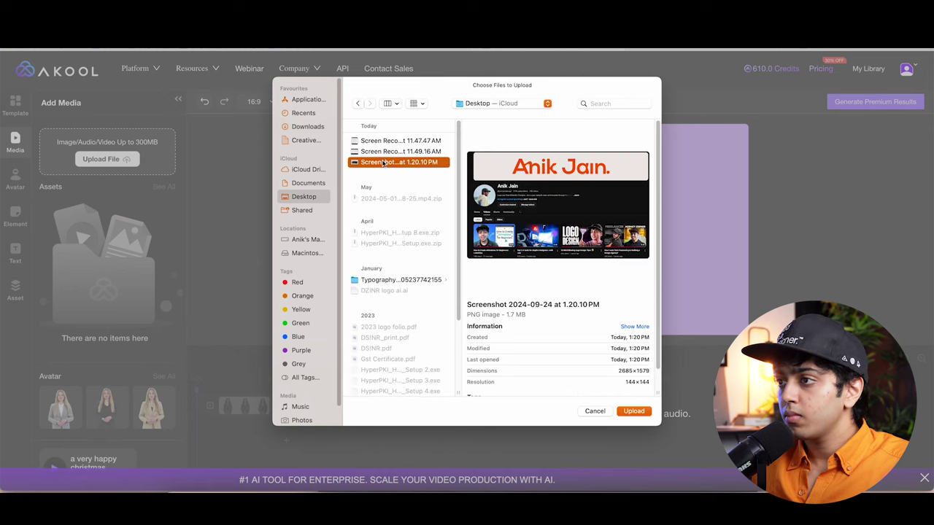
{"action": "left_click", "coordinate": [631, 412]}
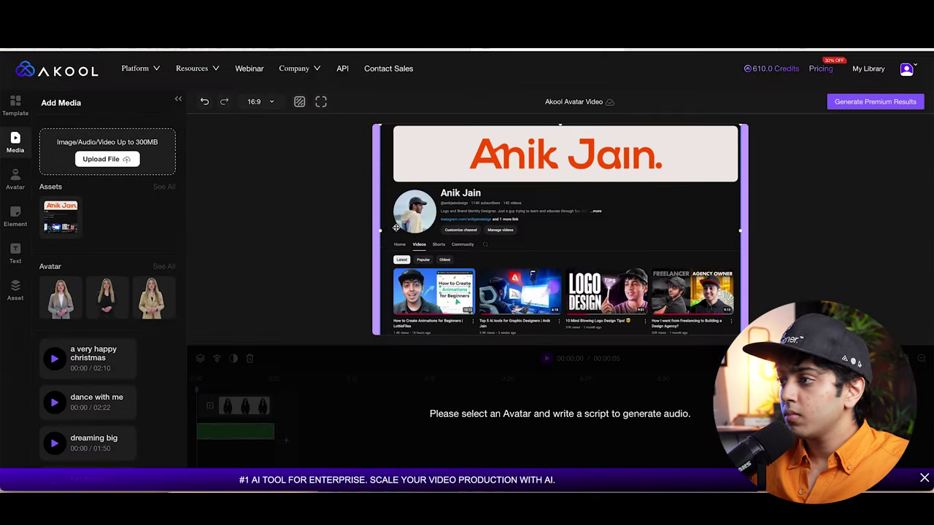
Step: Shrink the channel screenshot to roughly 60% of the canvas width and place it beside the avatar against the canvas's right edge
{"action": "left_click_drag", "start_coordinate": [451, 231], "coordinate": [513, 216]}
{"action": "left_click_drag", "start_coordinate": [662, 209], "coordinate": [661, 204]}
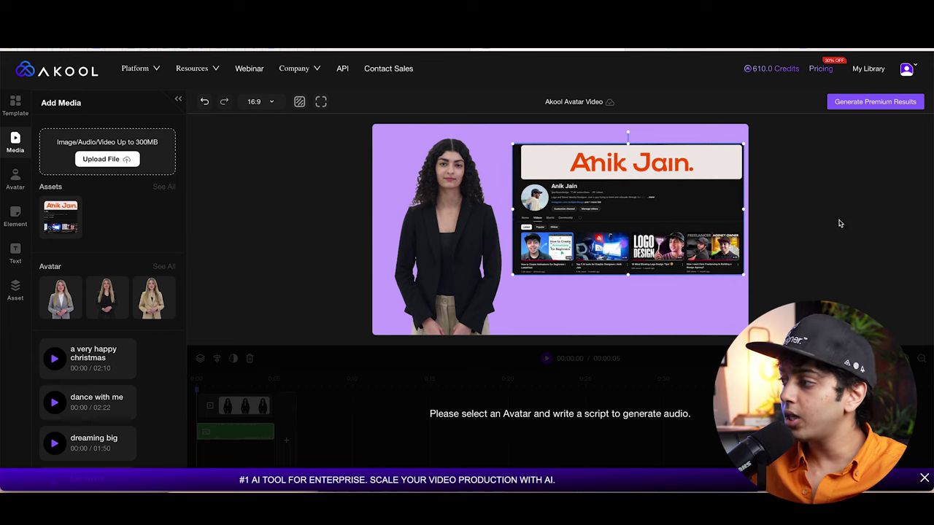
{"action": "left_click", "coordinate": [830, 299]}
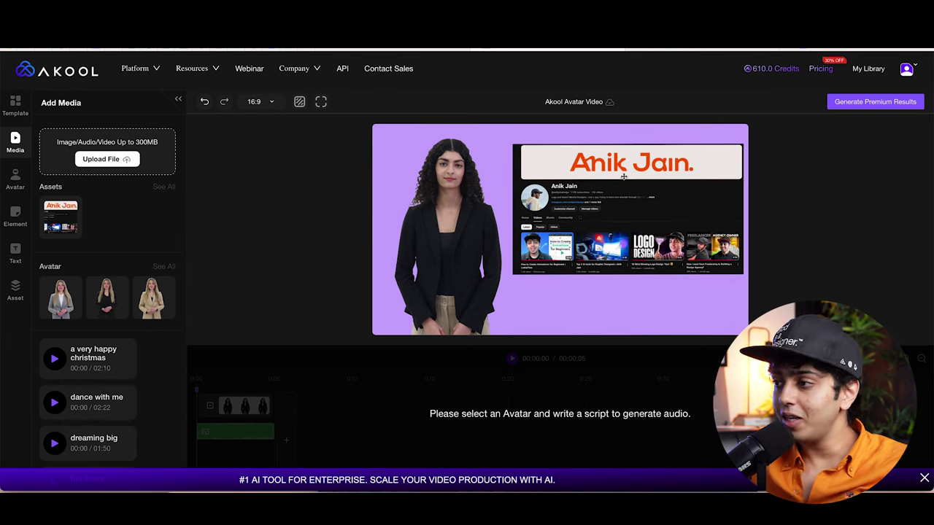
{"action": "left_click_drag", "start_coordinate": [635, 235], "coordinate": [639, 240]}
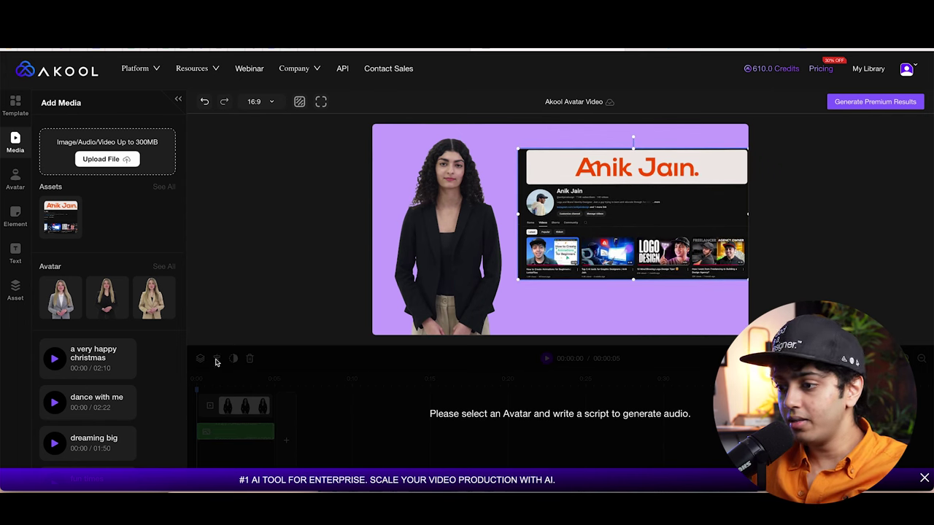
Step: Generate the audio from the avatar's text script, preview the beginning, and return the playhead to the start
{"action": "left_click", "coordinate": [19, 172]}
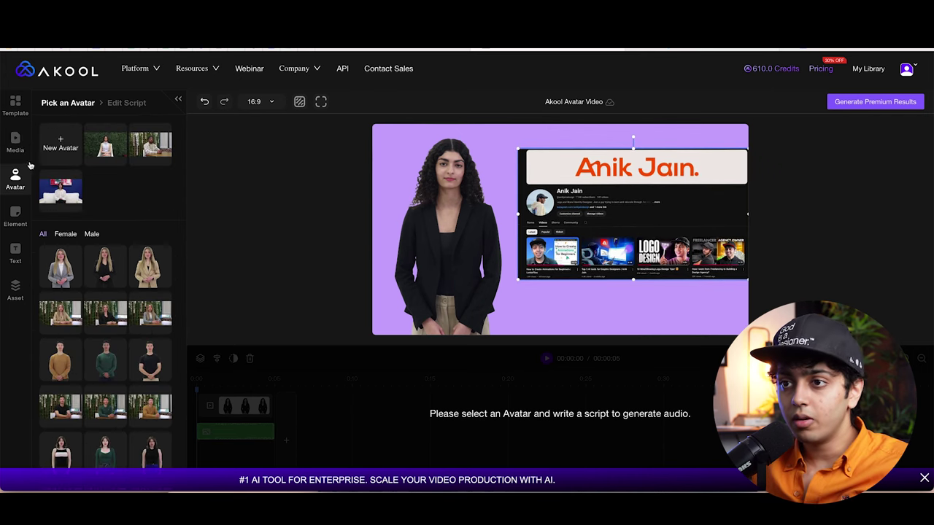
{"action": "left_click", "coordinate": [126, 102]}
{"action": "left_click", "coordinate": [84, 378]}
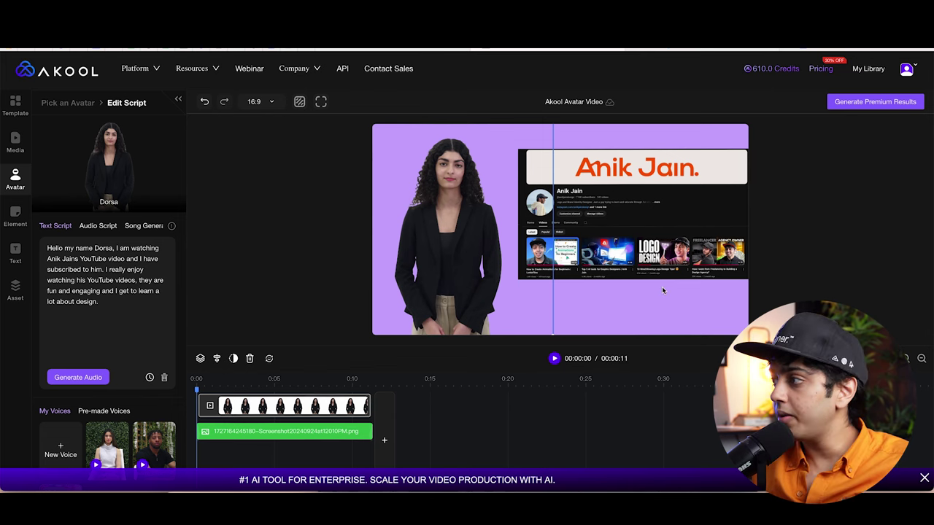
{"action": "left_click", "coordinate": [555, 359]}
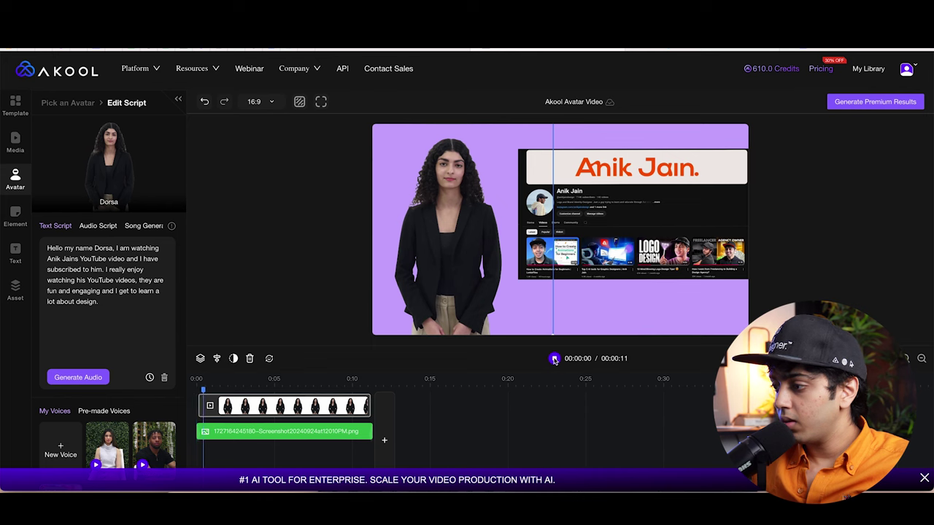
{"action": "left_click_drag", "start_coordinate": [219, 390], "coordinate": [198, 389]}
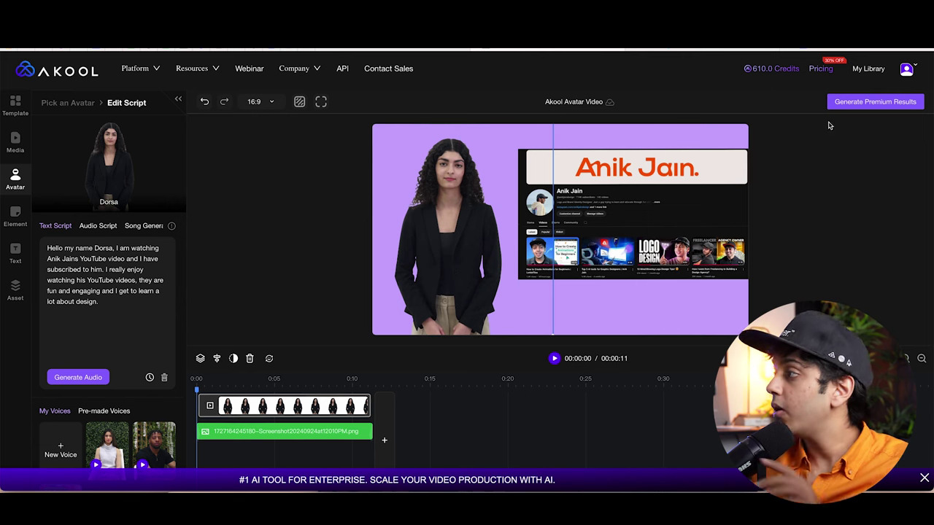
Step: Generate the premium video result in 1080P, recheck the resolution choices, and open My Library
{"action": "left_click", "coordinate": [848, 104]}
{"action": "left_click", "coordinate": [845, 123]}
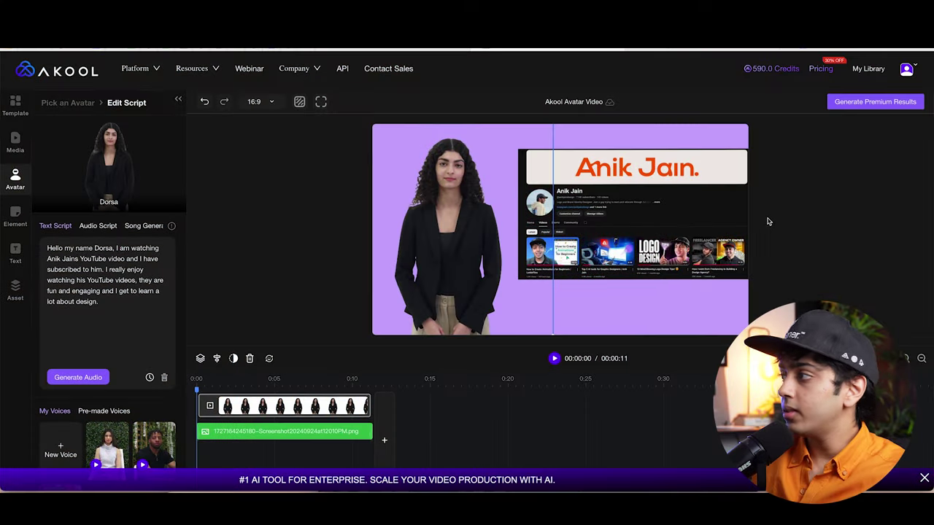
{"action": "left_click", "coordinate": [841, 107]}
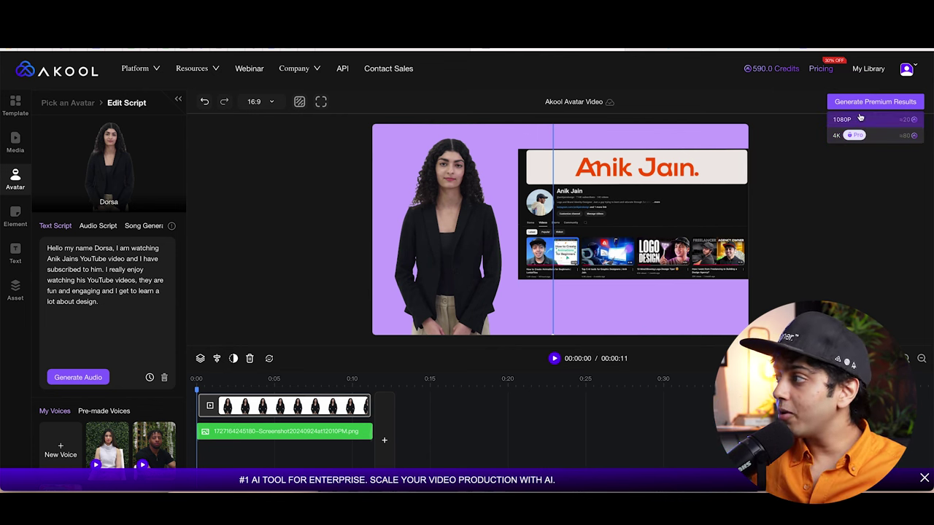
{"action": "left_click", "coordinate": [784, 111]}
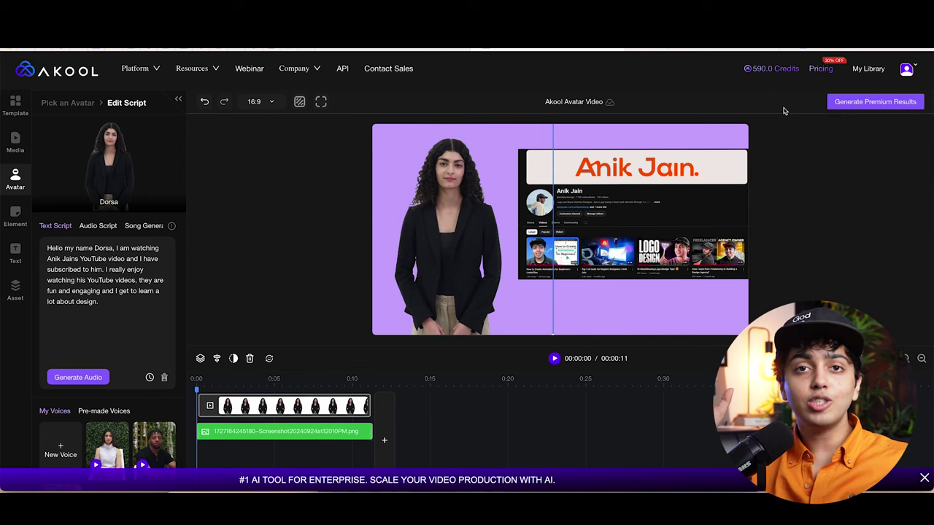
{"action": "left_click", "coordinate": [878, 70]}
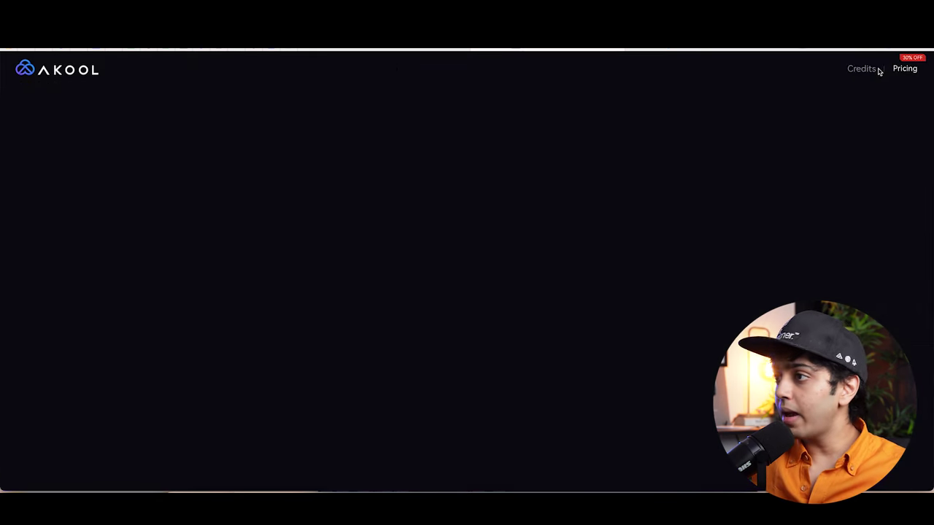